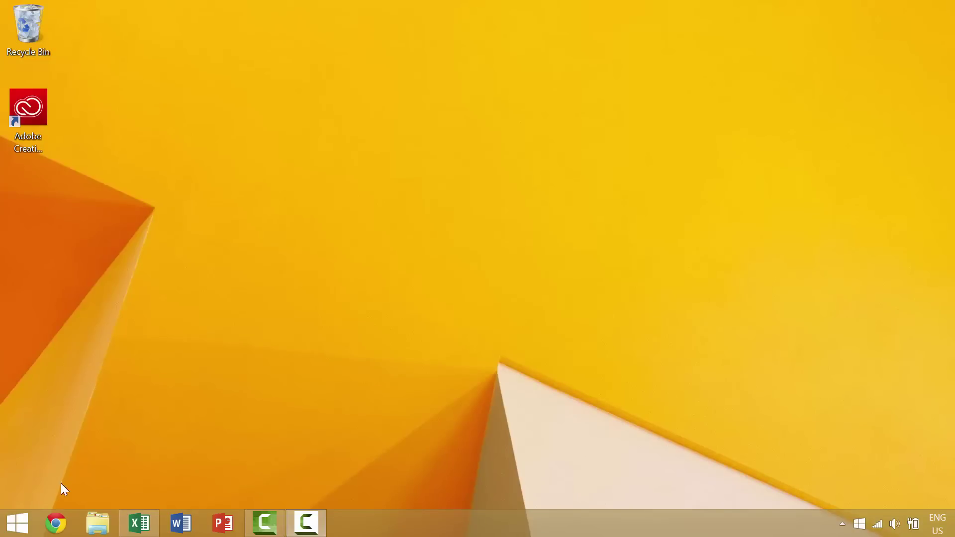
- Open the workbook, select N5, move a screen right and back, then page down to rows 16–33
left_click(135, 519)
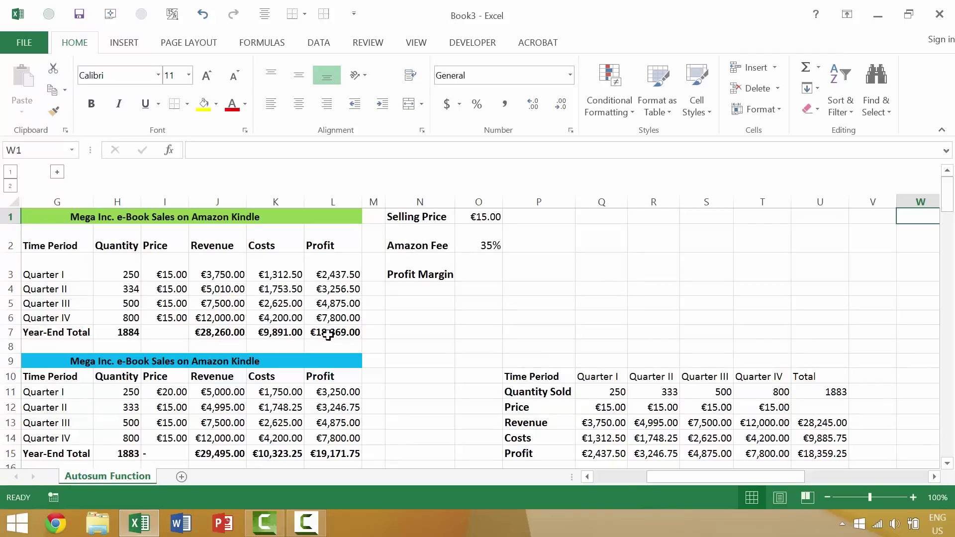
left_click(428, 308)
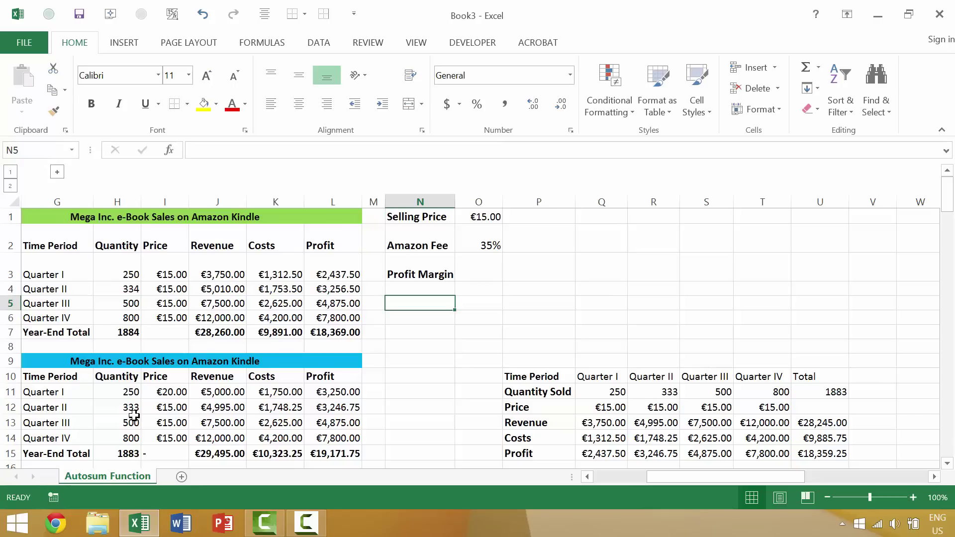
key("alt+Page_Down")
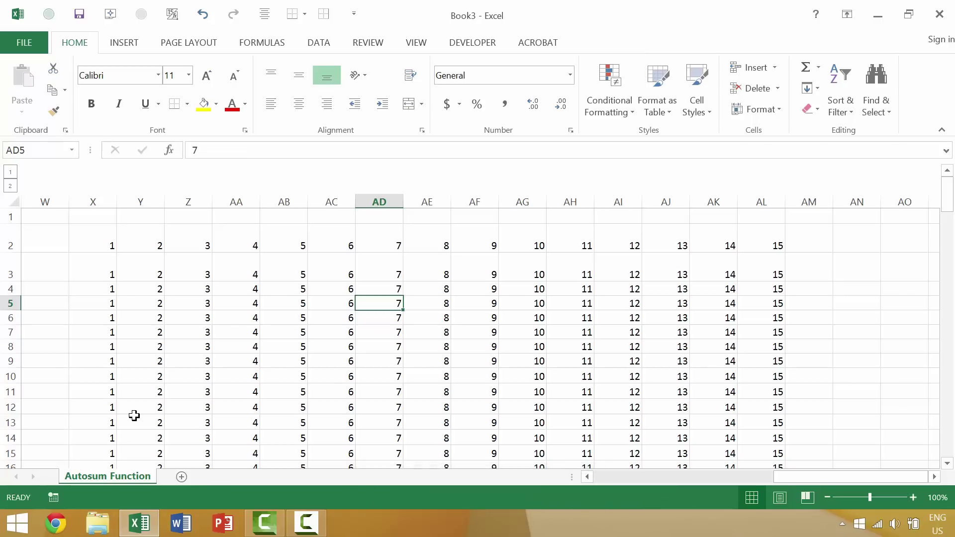
key("alt+Page_Up")
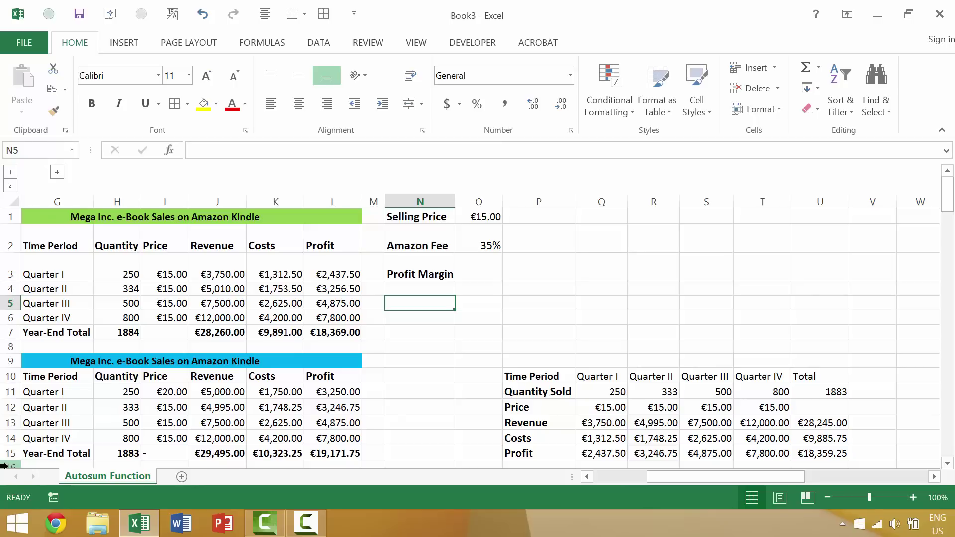
key("Page_Down")
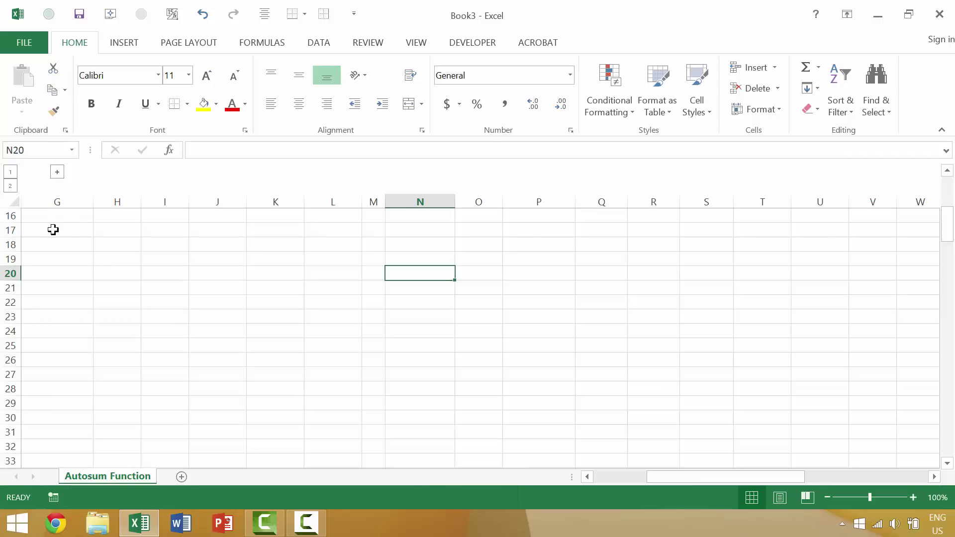
- Enter the numbers 1, 2, 3 and 4 in cells H16 to H19
left_click(115, 213)
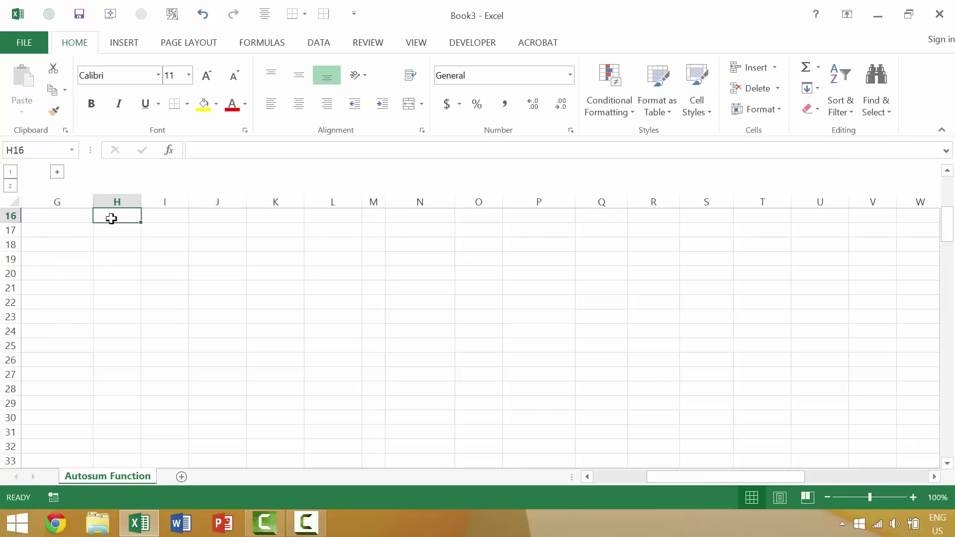
type("1")
key("Return")
type("2")
key("Return")
type("3")
key("Return")
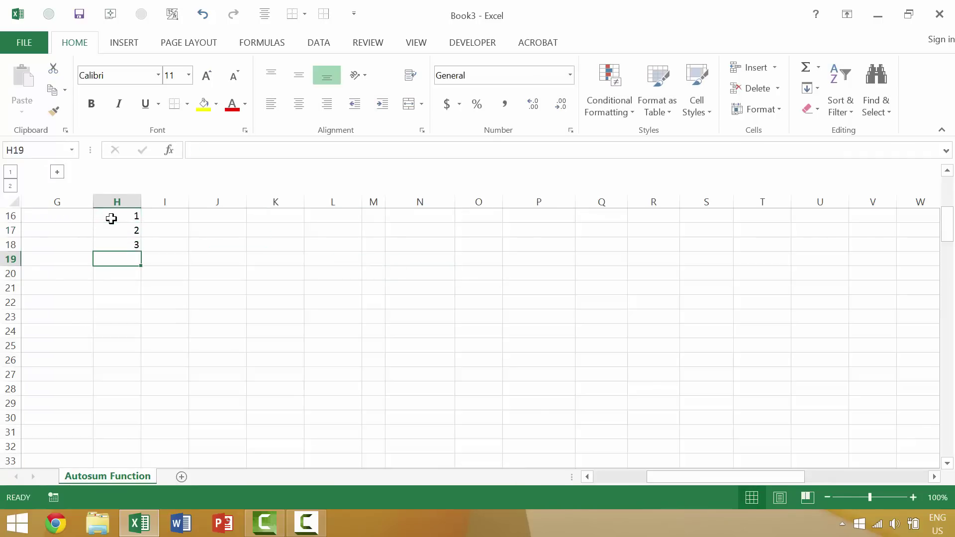
type("4")
key("Return")
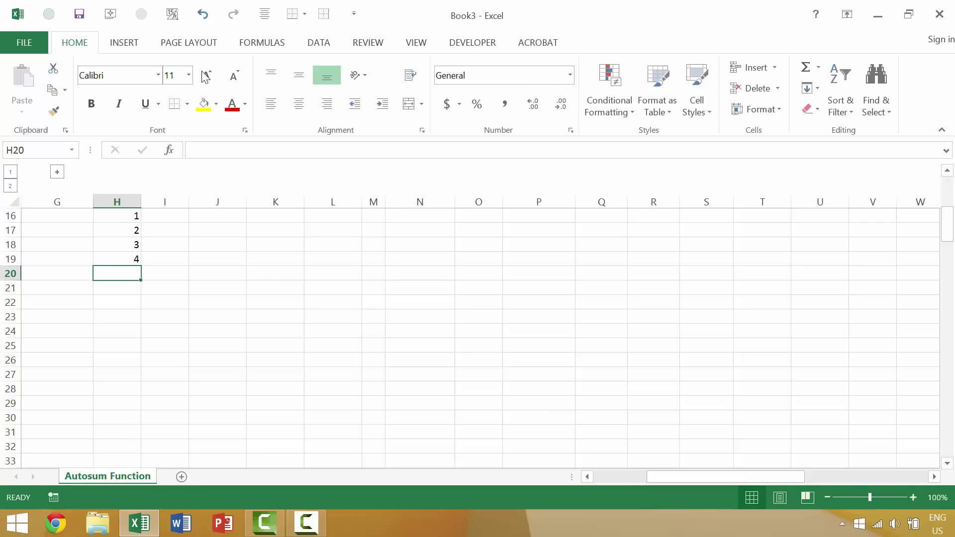
- Extend the H16:H19 series with the fill handle down to H49, ending at 34
left_click(141, 217)
left_click(135, 259, "shift")
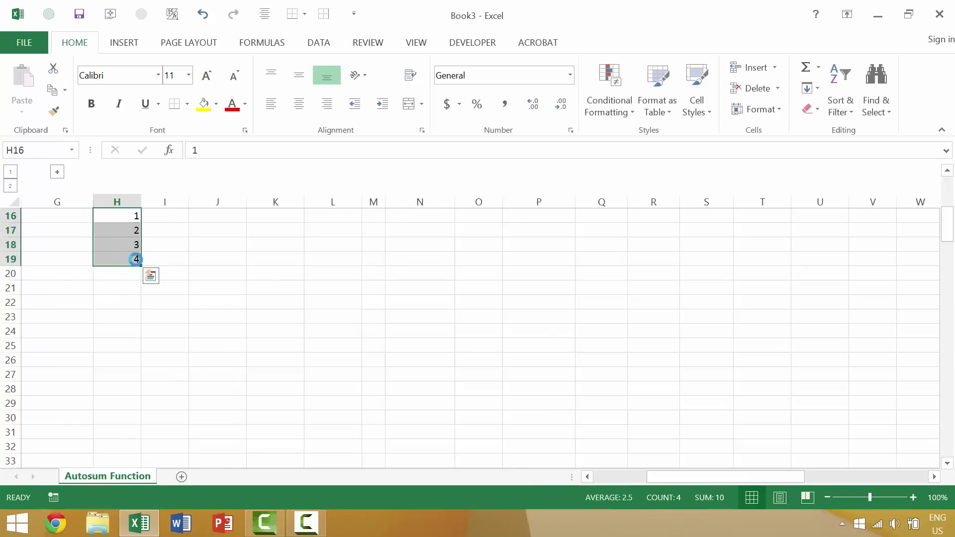
scroll(135, 259, "down", 4)
left_click_drag(59, 291, 61, 421)
scroll(55, 229, "up", 5, "ctrl")
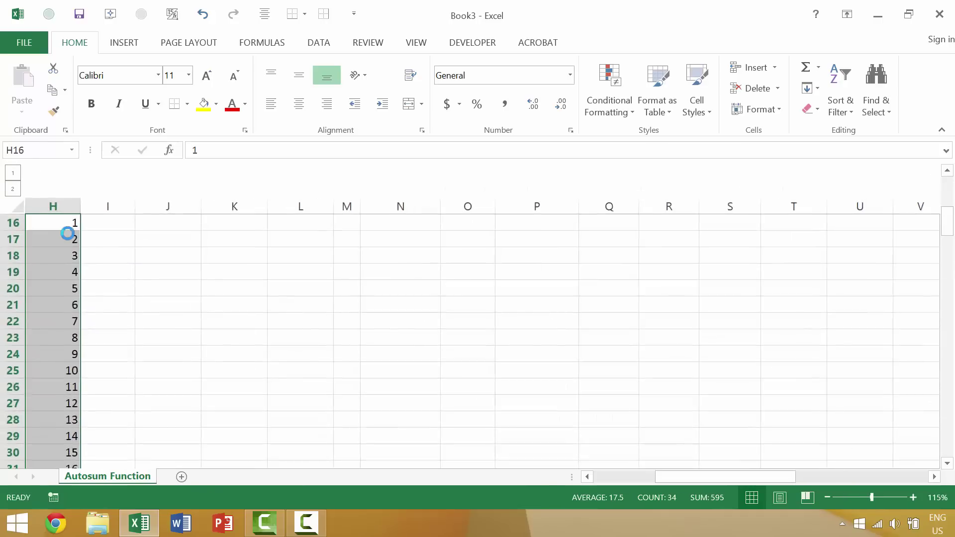
scroll(74, 236, "up", 2, "ctrl")
scroll(81, 236, "down", 1, "ctrl")
left_click(81, 234)
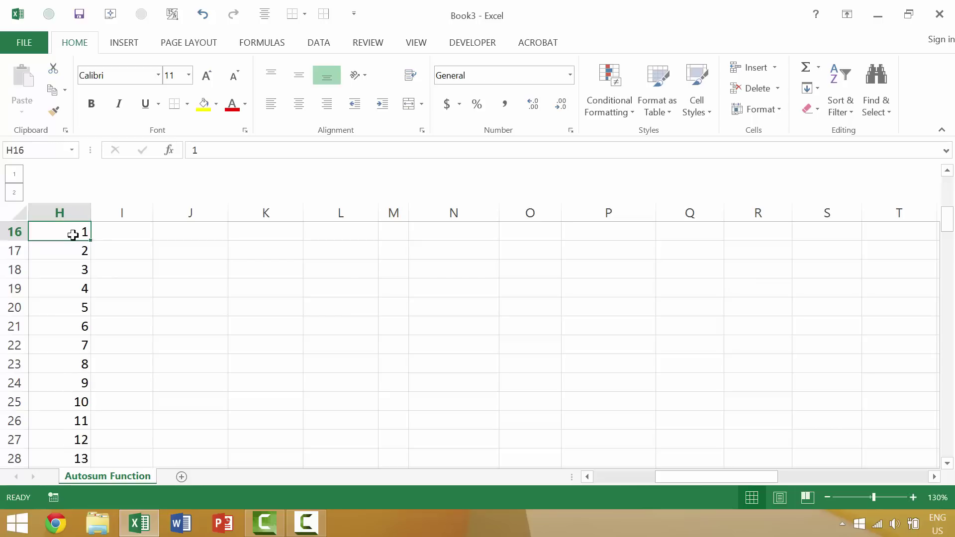
left_click(124, 441)
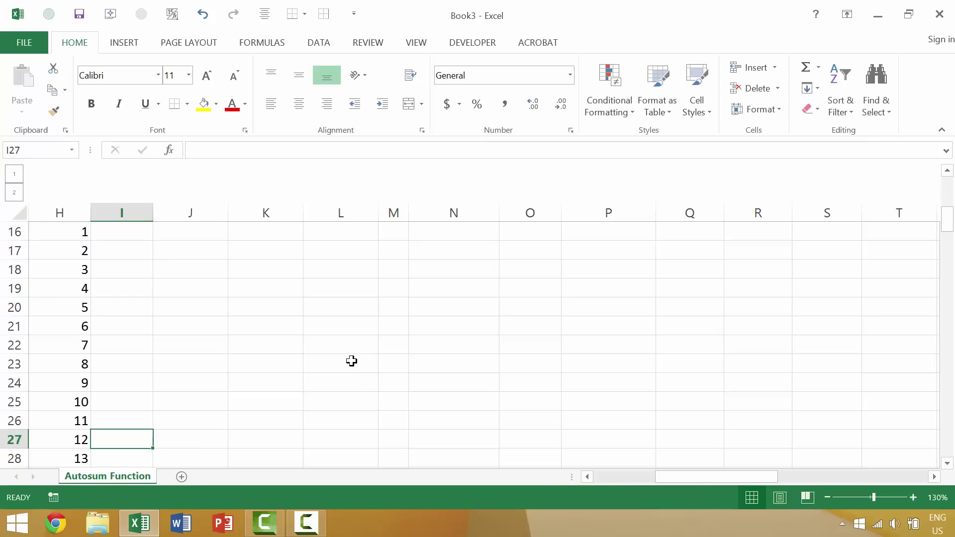
key("Page_Down")
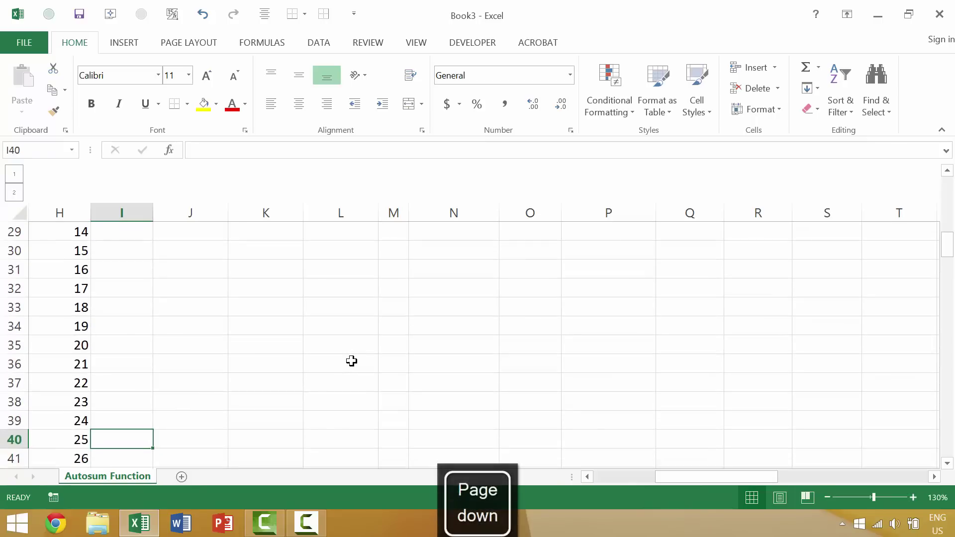
key("Page_Down")
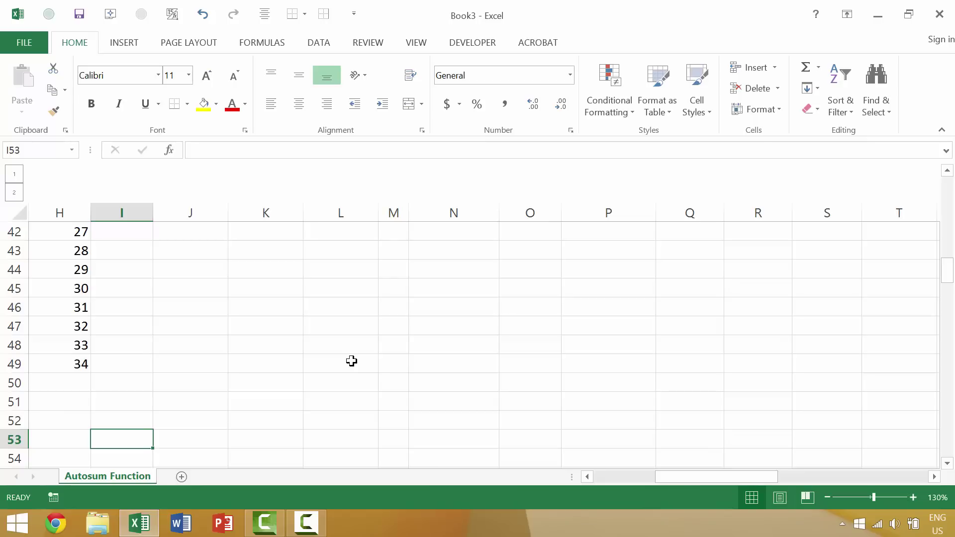
key("Page_Up")
key("Page_Up")
key("Page_Up")
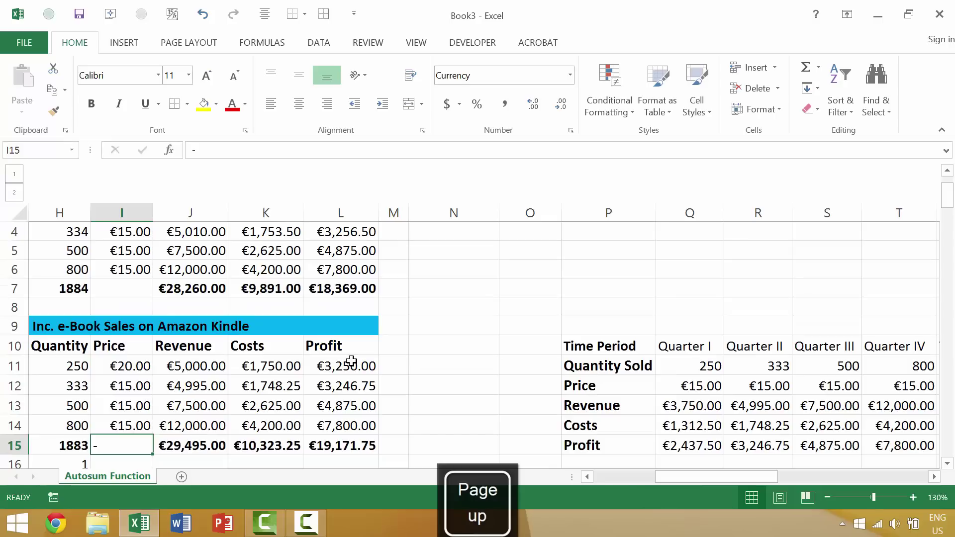
scroll(348, 357, "down", 5)
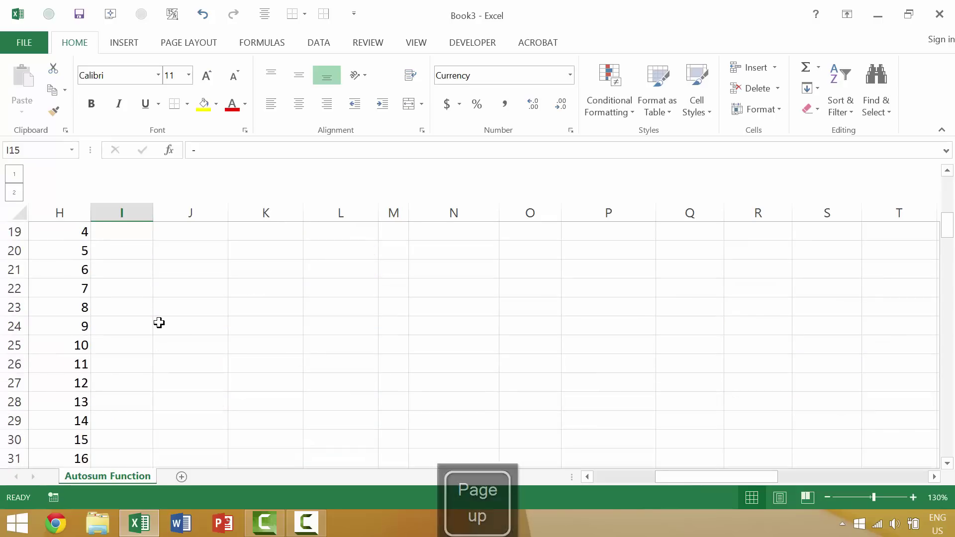
scroll(159, 325, "up", 2)
scroll(153, 323, "down", 1)
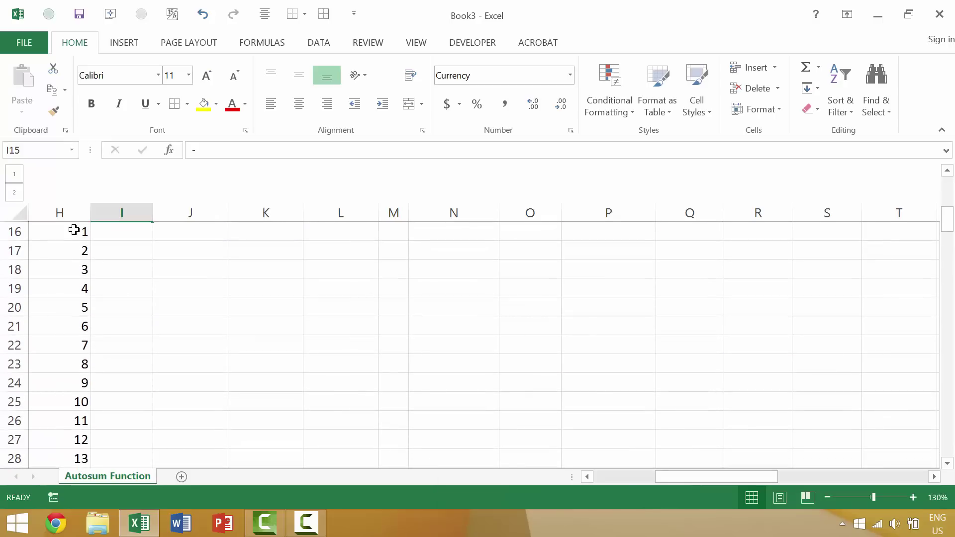
left_click(75, 229)
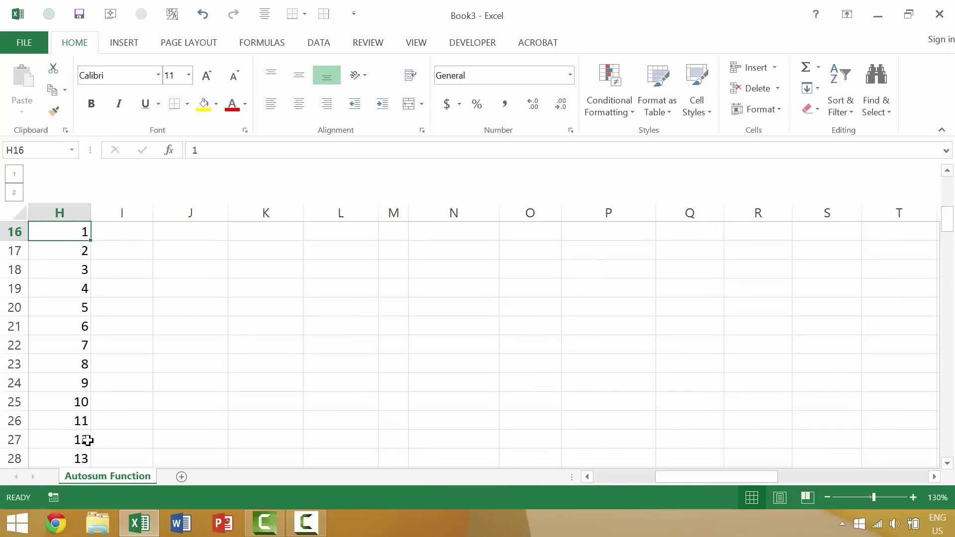
left_click(80, 454)
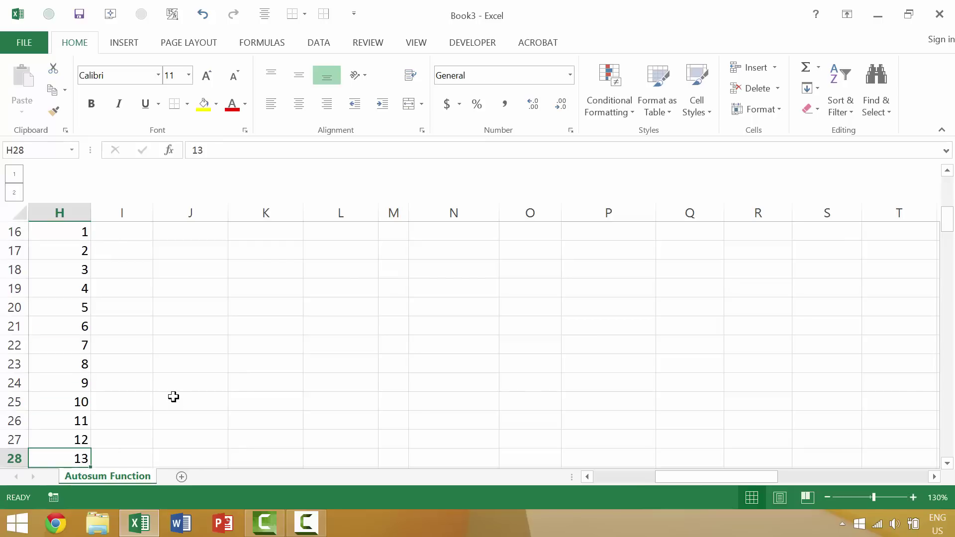
key("Page_Down")
key("Page_Down")
key("Page_Down")
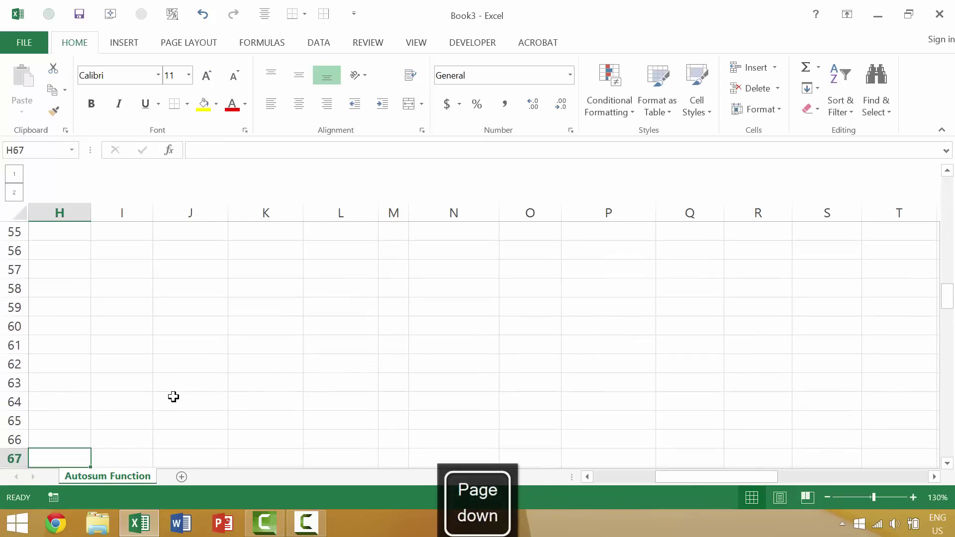
- Move down to view rows 38 onward, then scroll back up to the sales tables
scroll(62, 334, "up", 14)
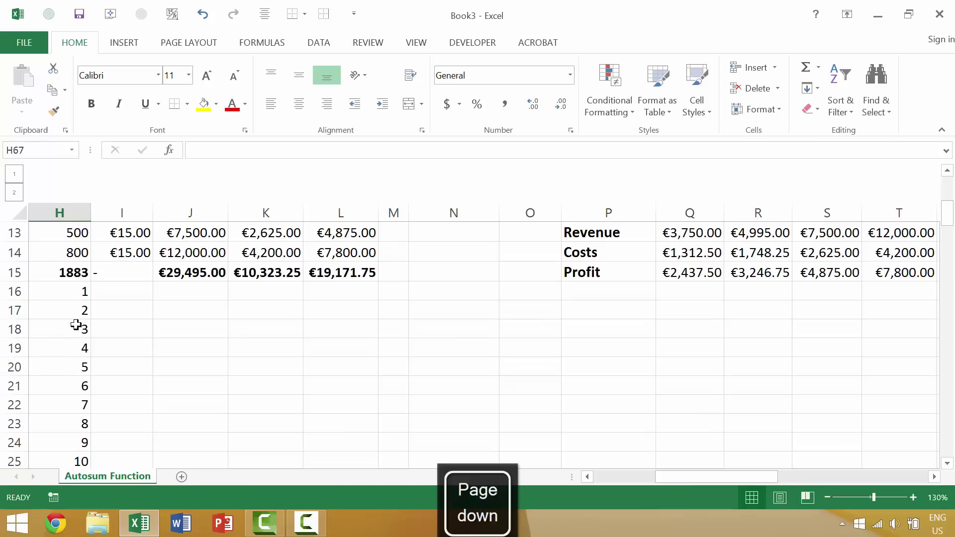
left_click(78, 293)
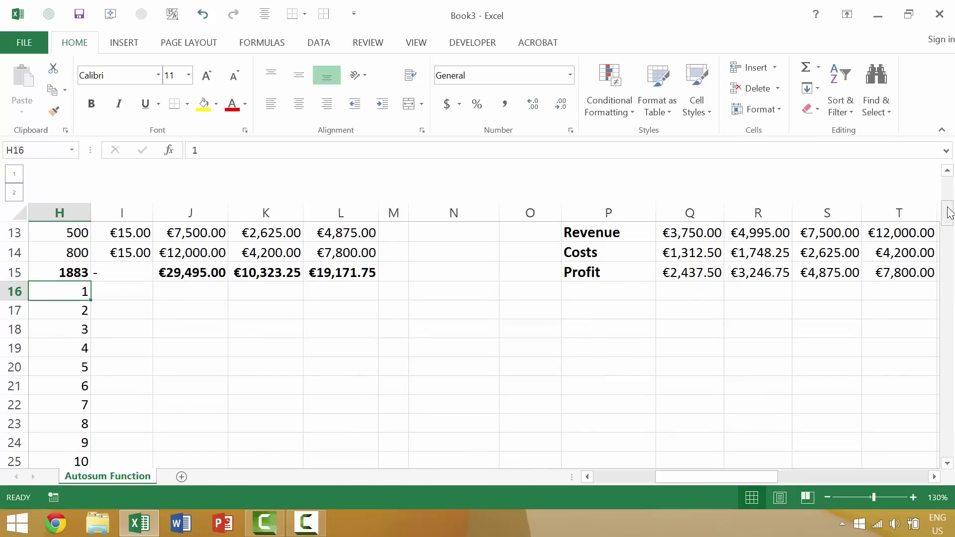
left_click_drag(947, 213, 945, 237)
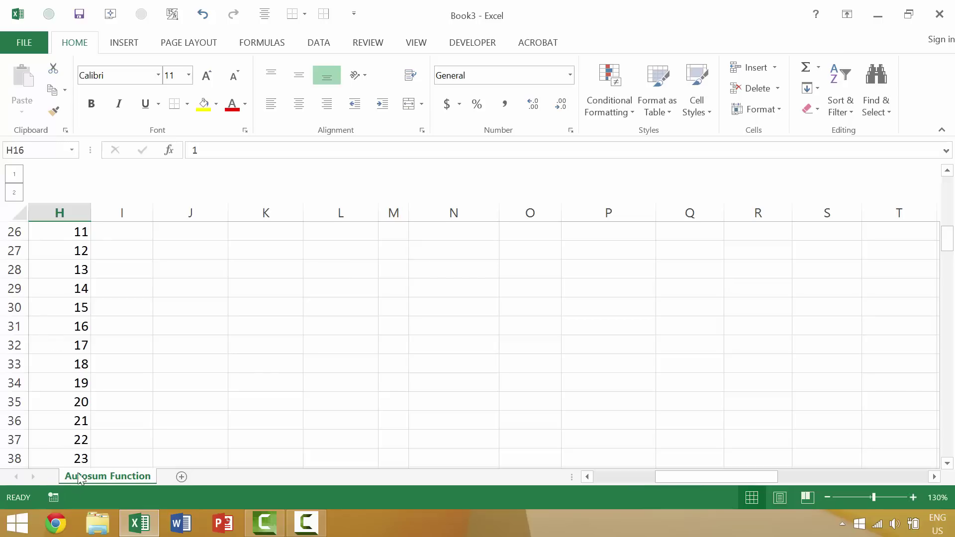
left_click(20, 456)
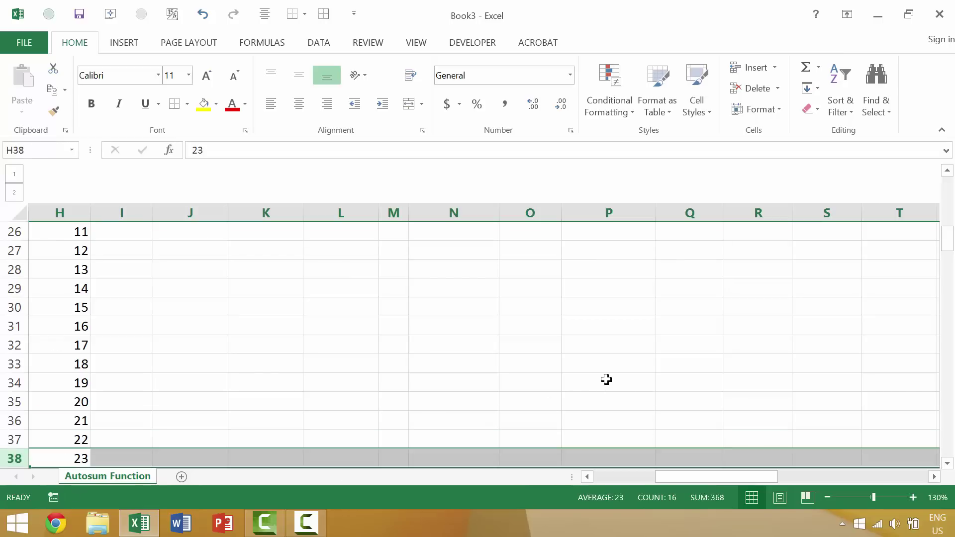
left_click_drag(948, 243, 951, 265)
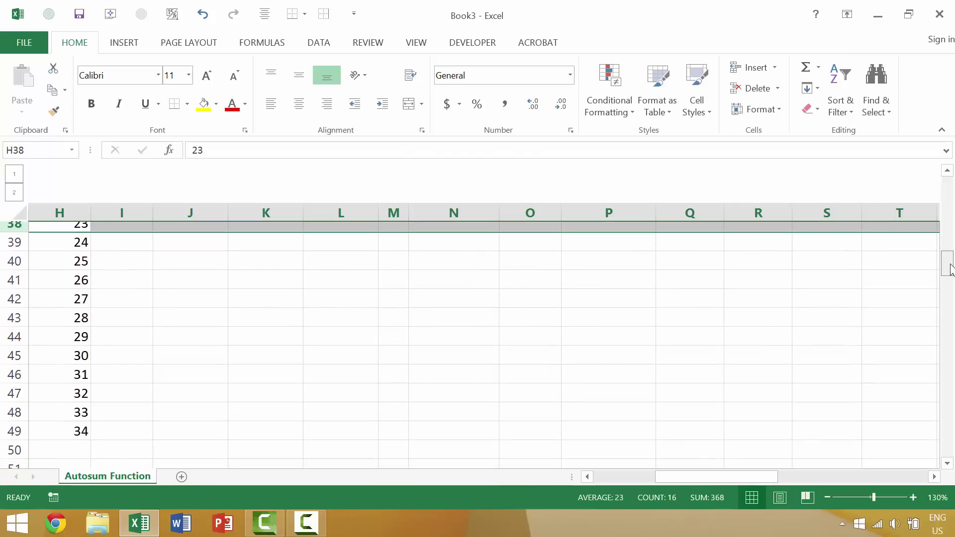
left_click(631, 319)
scroll(725, 343, "up", 12)
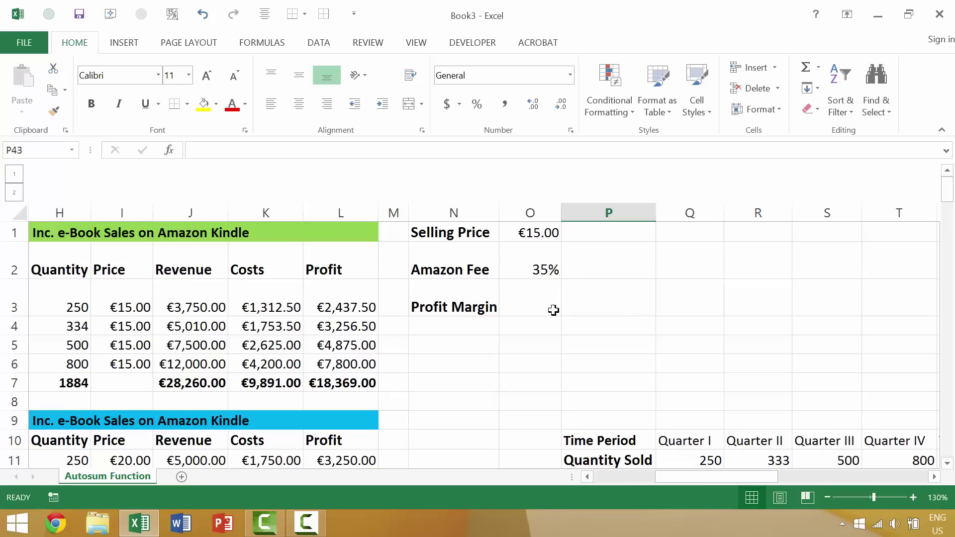
- Scroll the sheet, then bring the view back to row 16 with I16 selected
left_click(504, 345)
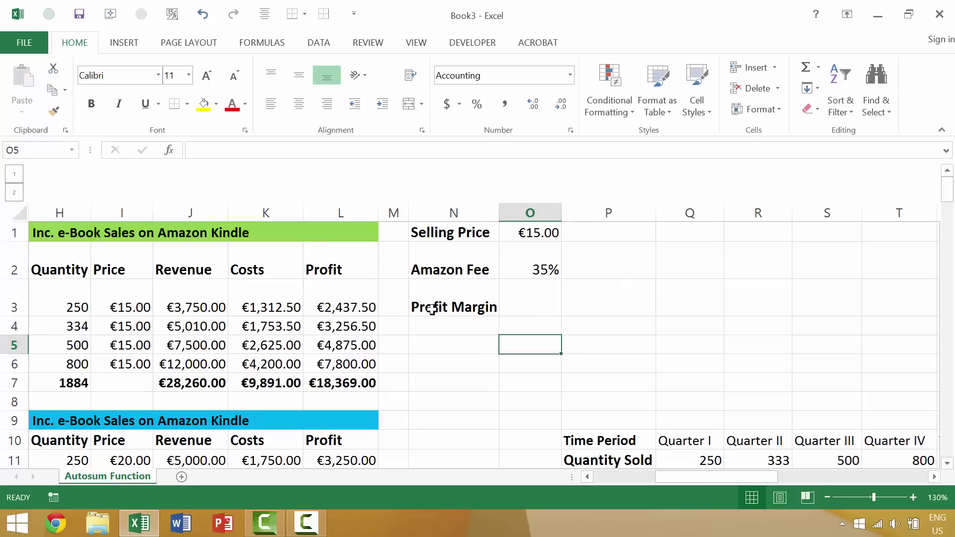
scroll(435, 314, "down", 18)
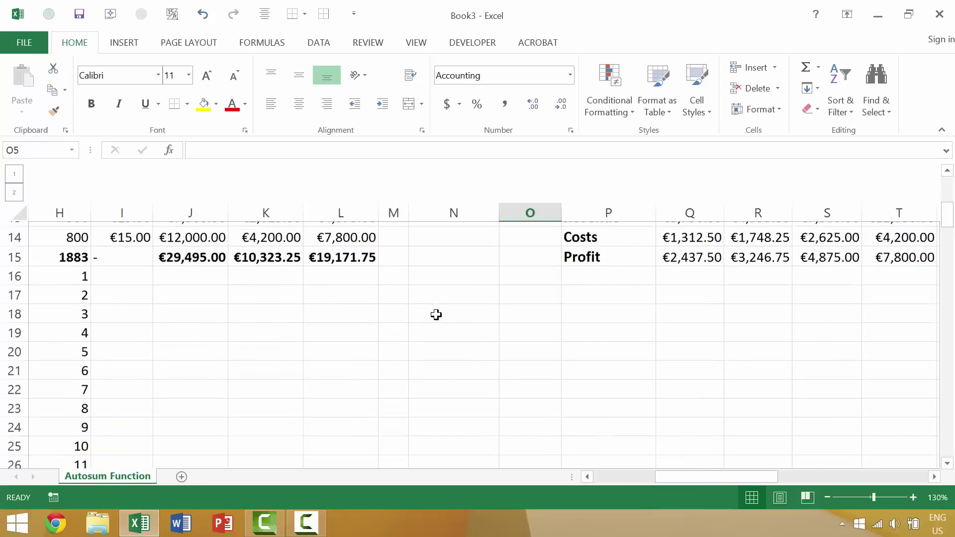
scroll(436, 314, "down", 20)
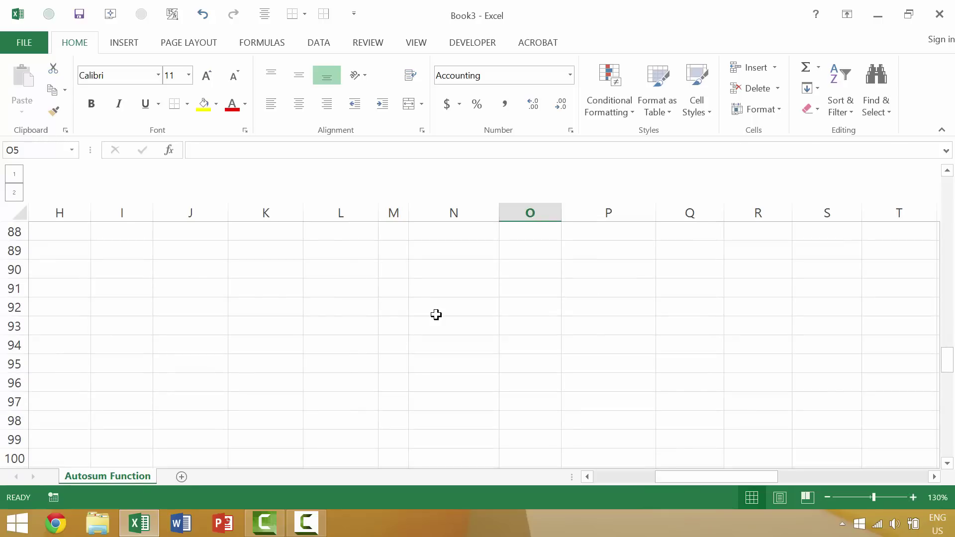
scroll(435, 315, "down", 11)
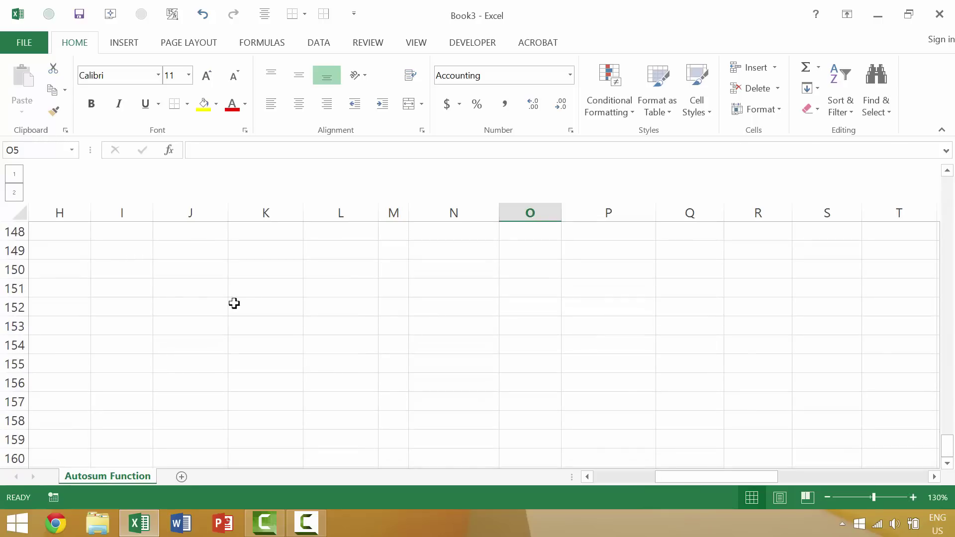
scroll(160, 290, "up", 7)
scroll(160, 290, "up", 2)
left_click(185, 290)
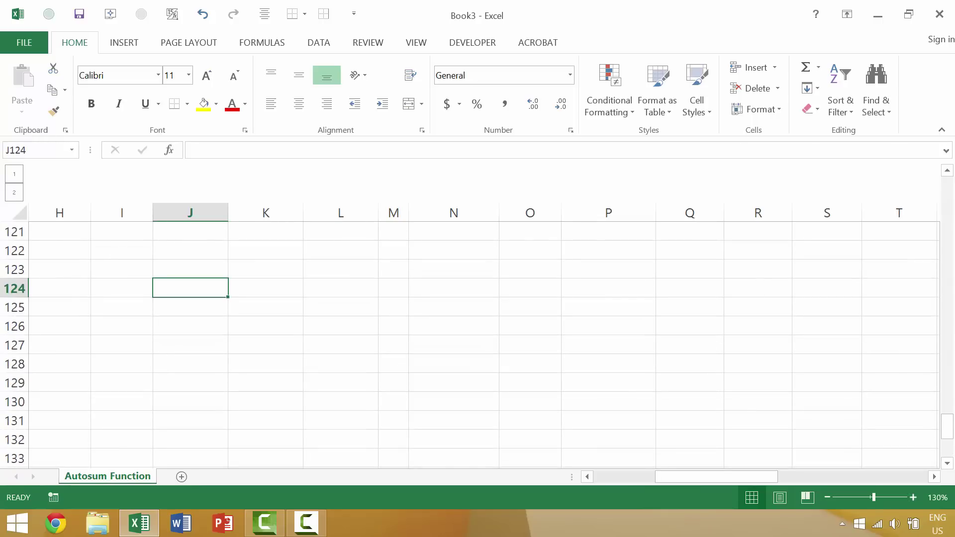
left_click_drag(947, 427, 952, 226)
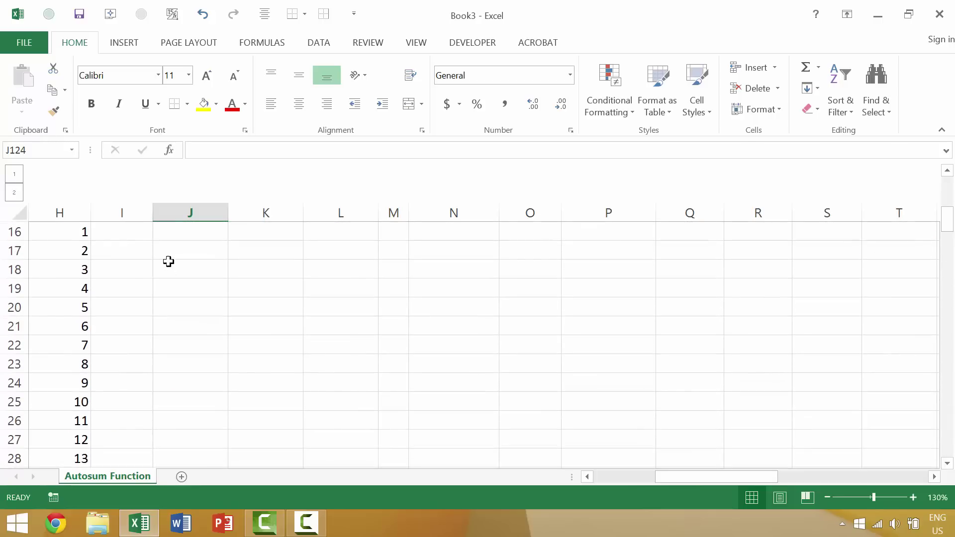
left_click(133, 232)
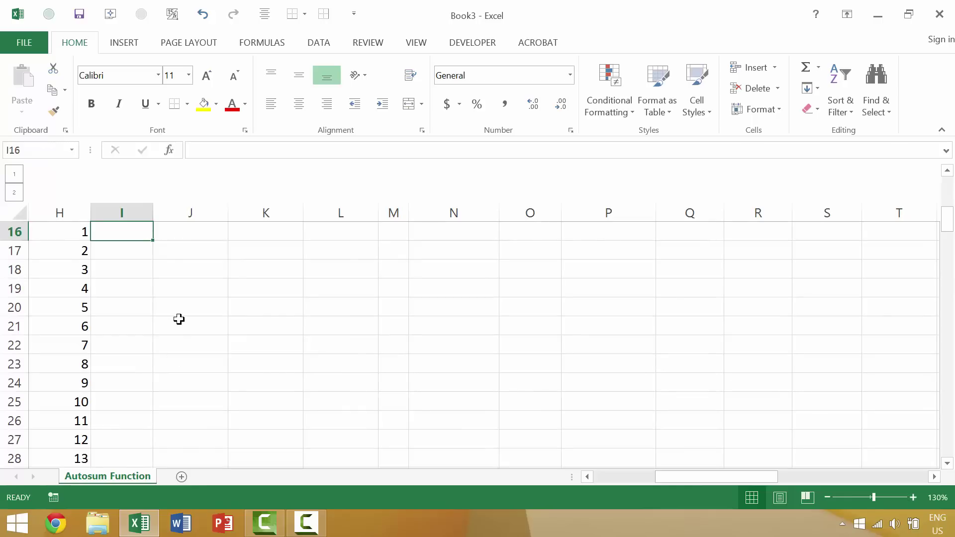
- Scroll down the number list and make H41, holding 26, the active cell
scroll(179, 319, "down", 3)
scroll(178, 319, "down", 2)
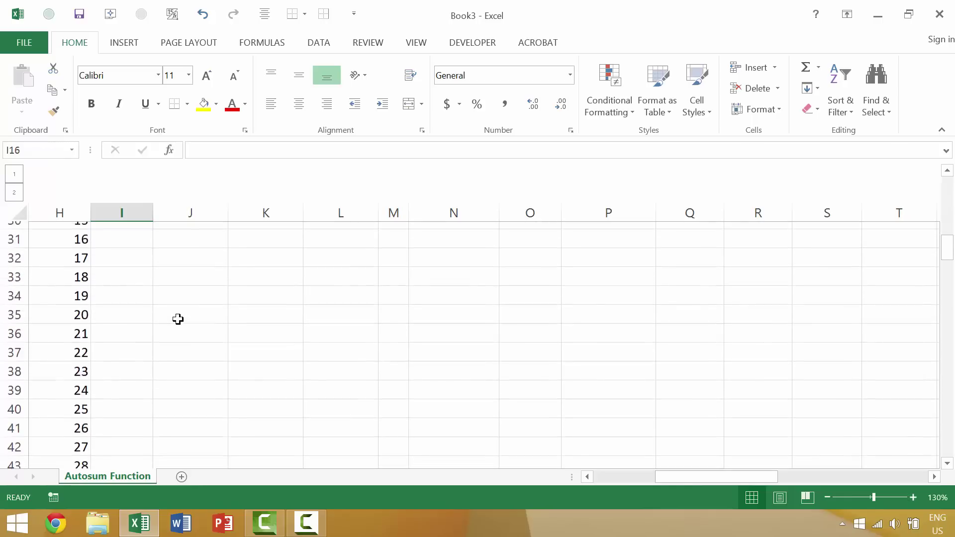
left_click(945, 172)
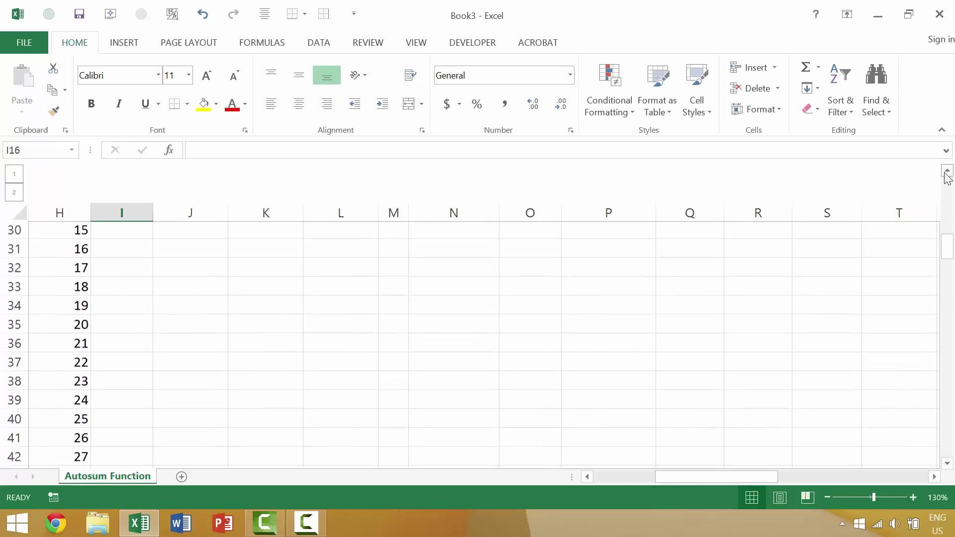
left_click(945, 172)
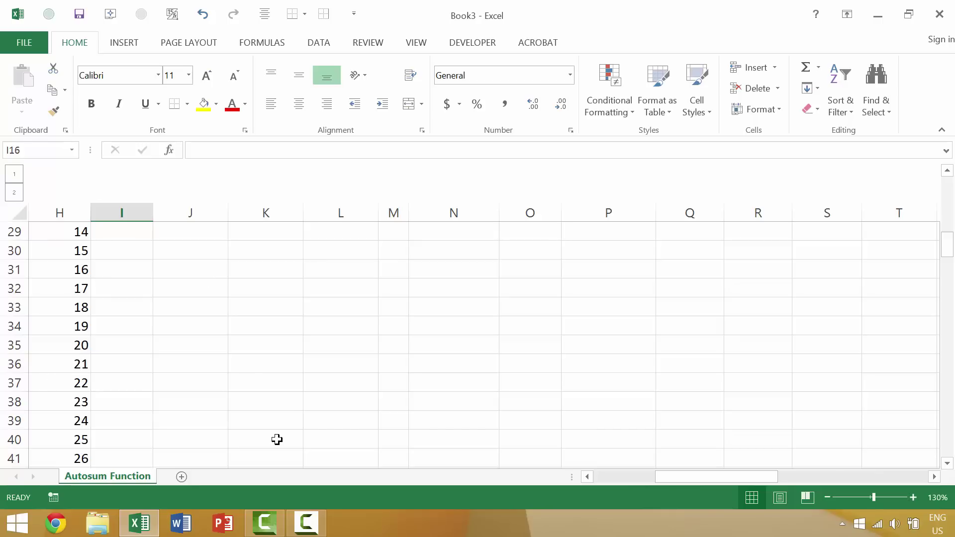
left_click(78, 227)
left_click(92, 442)
key("Left")
key("Down")
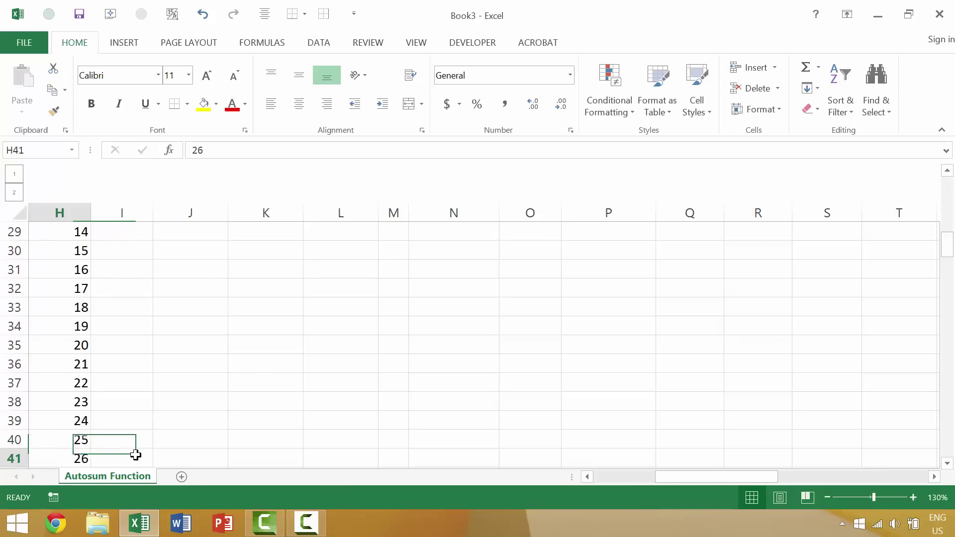
- Page down and up until rows 42–54 show the series ending at 34
key("Page_Down")
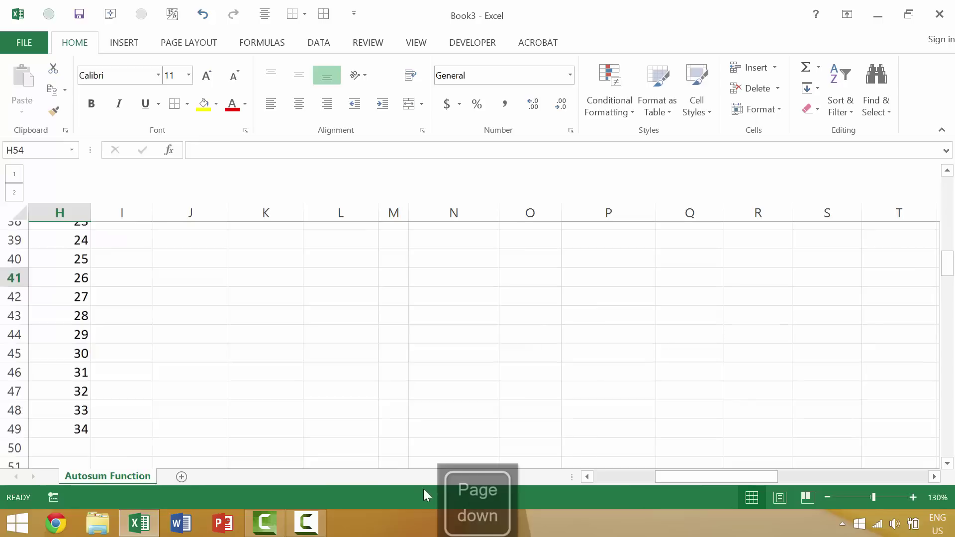
key("Page_Up")
key("Page_Down")
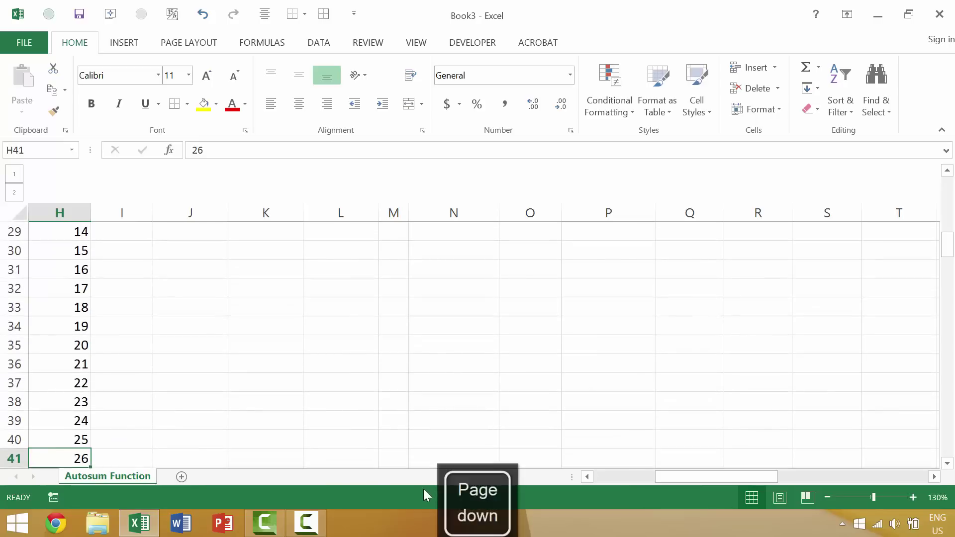
key("Page_Up")
key("Page_Down")
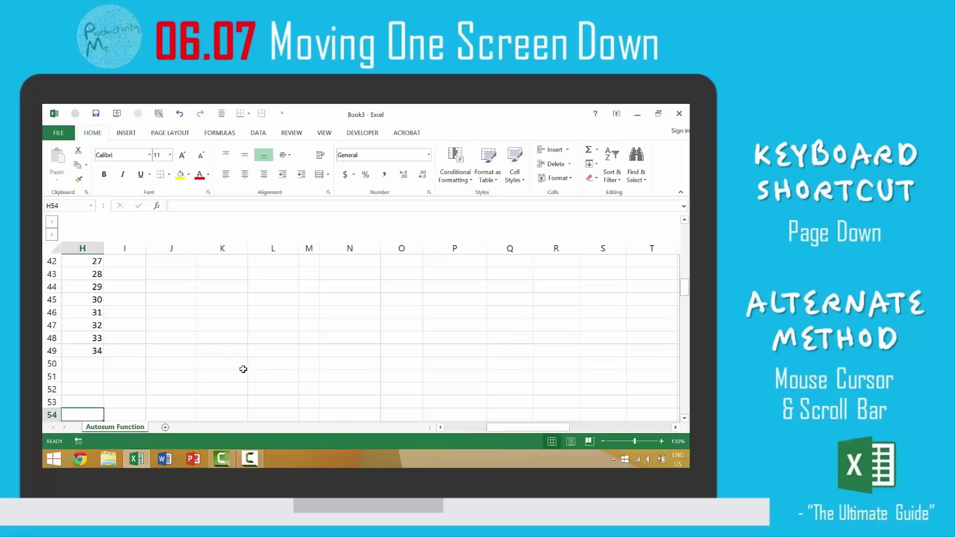
- Jump to the sheet's top, page down to rows 11–23, then scroll into the number list
left_click(180, 350)
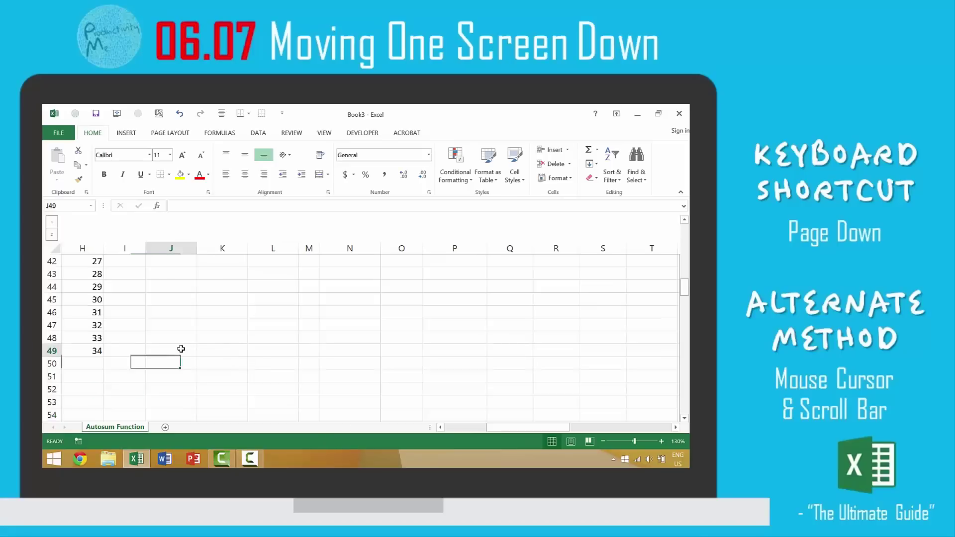
left_click_drag(685, 282, 685, 229)
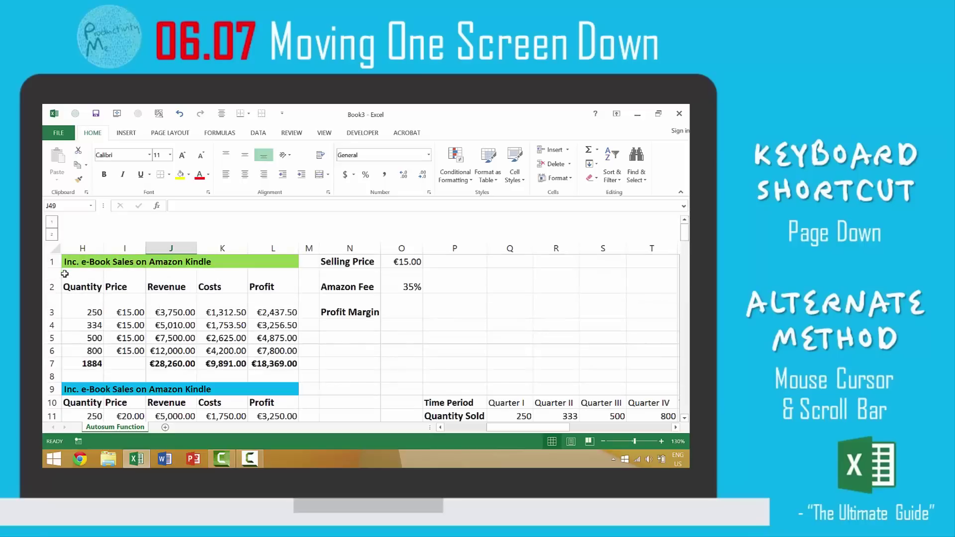
key("Page_Down")
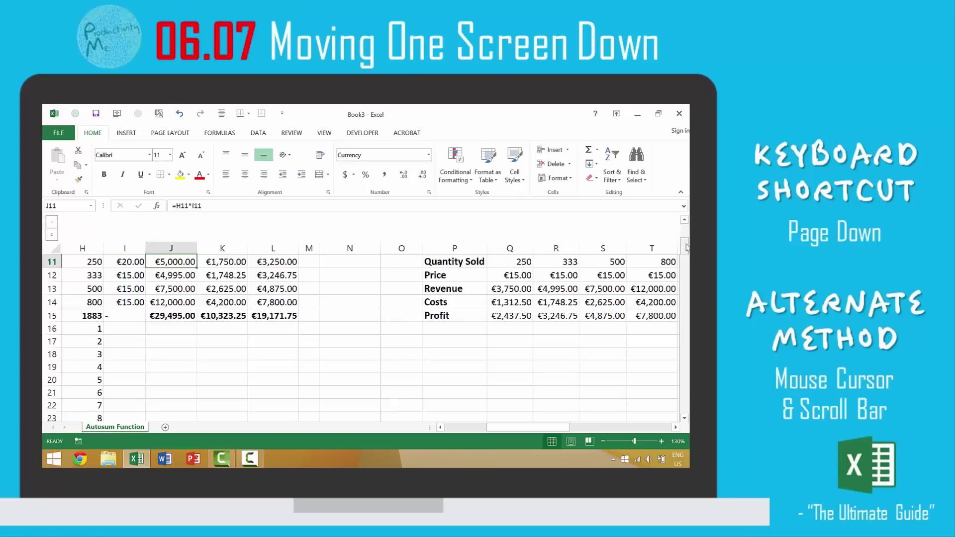
left_click(94, 416)
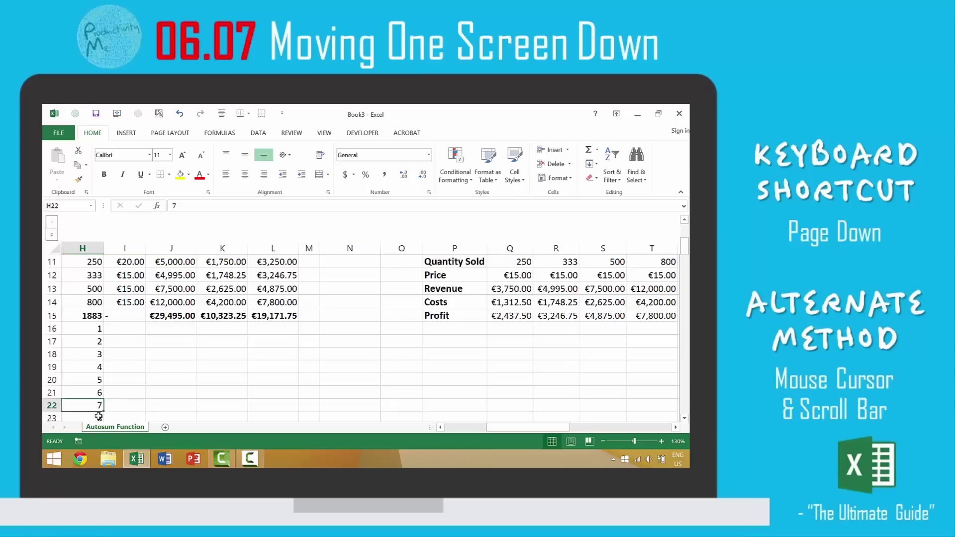
left_click_drag(684, 244, 684, 263)
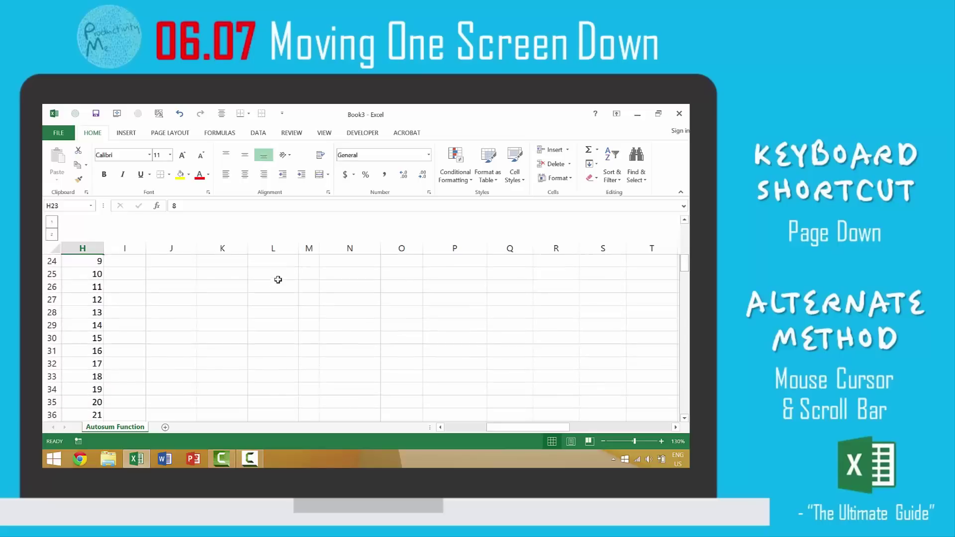
left_click(108, 263)
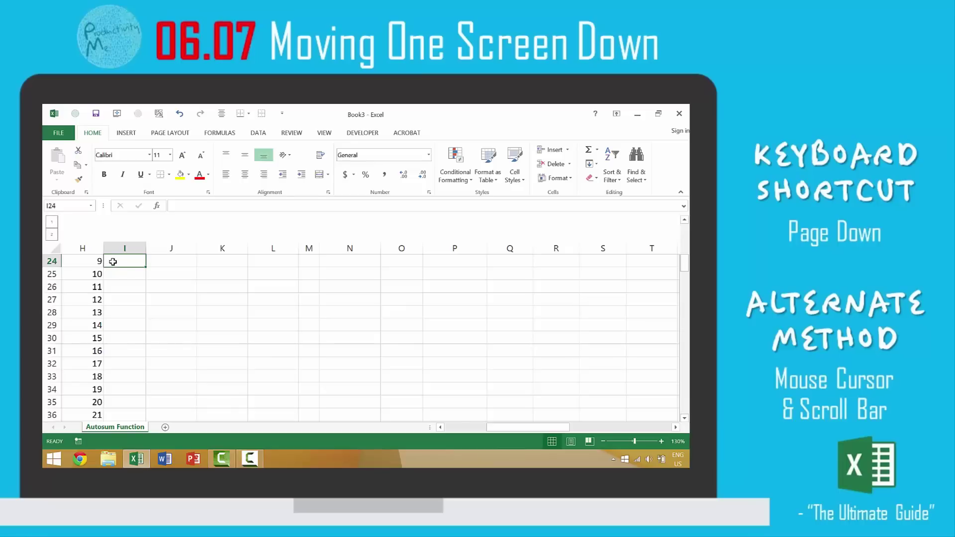
scroll(114, 261, "down", 5)
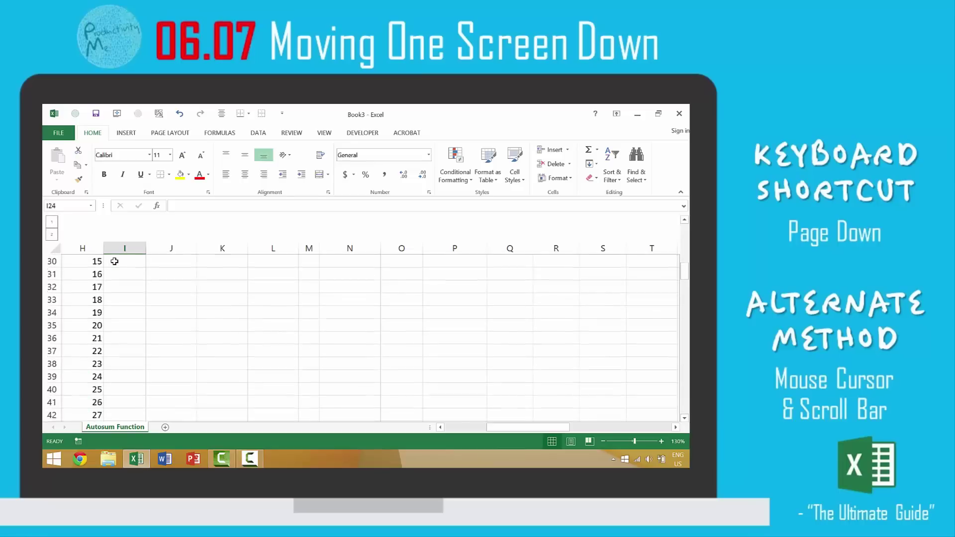